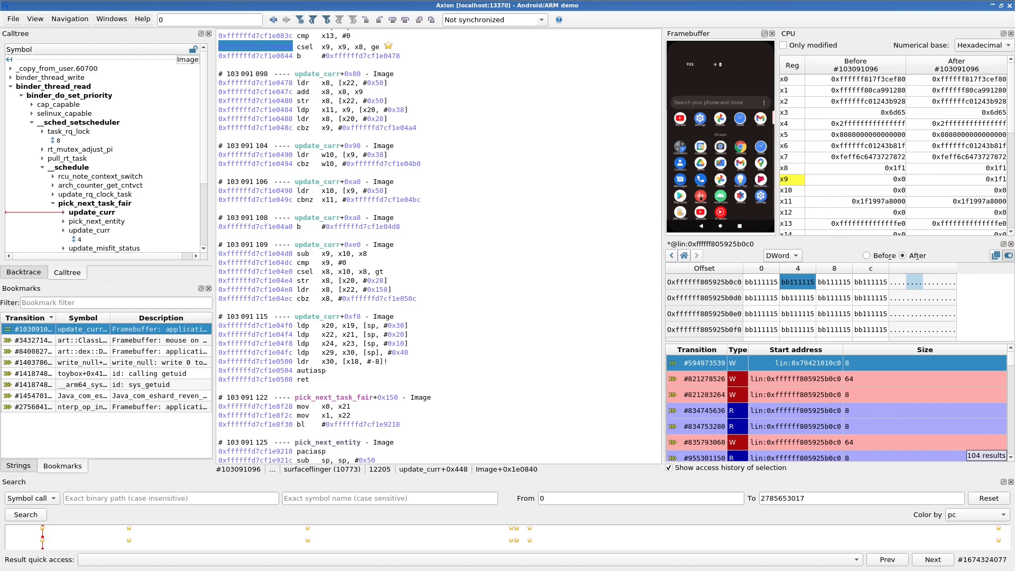
click(765, 34)
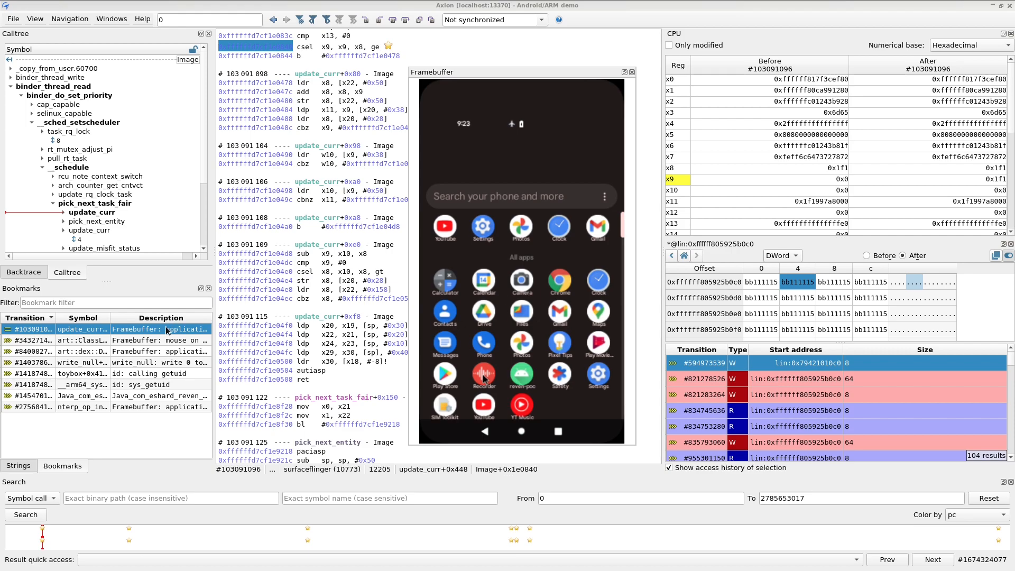
click(152, 343)
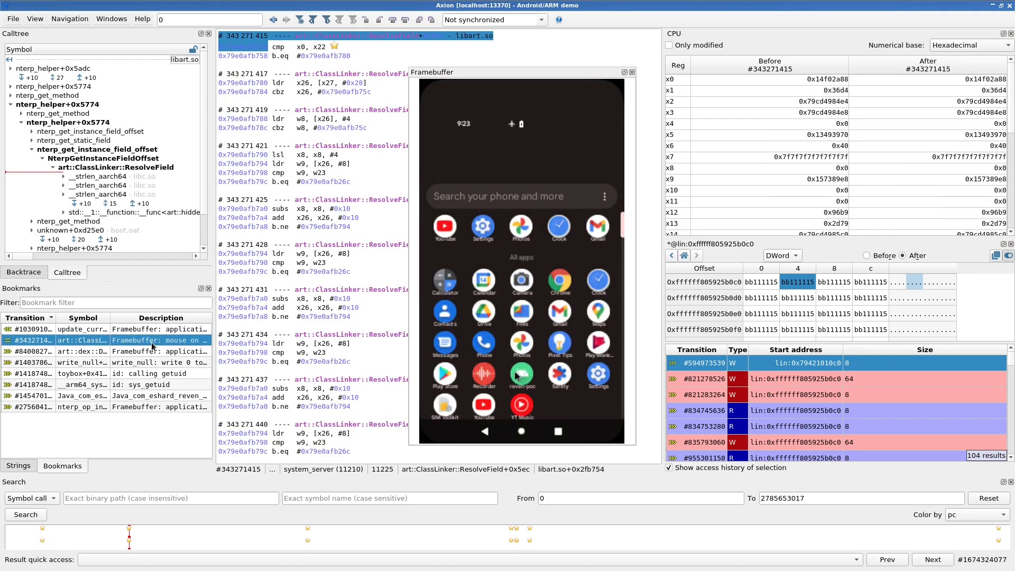
click(157, 351)
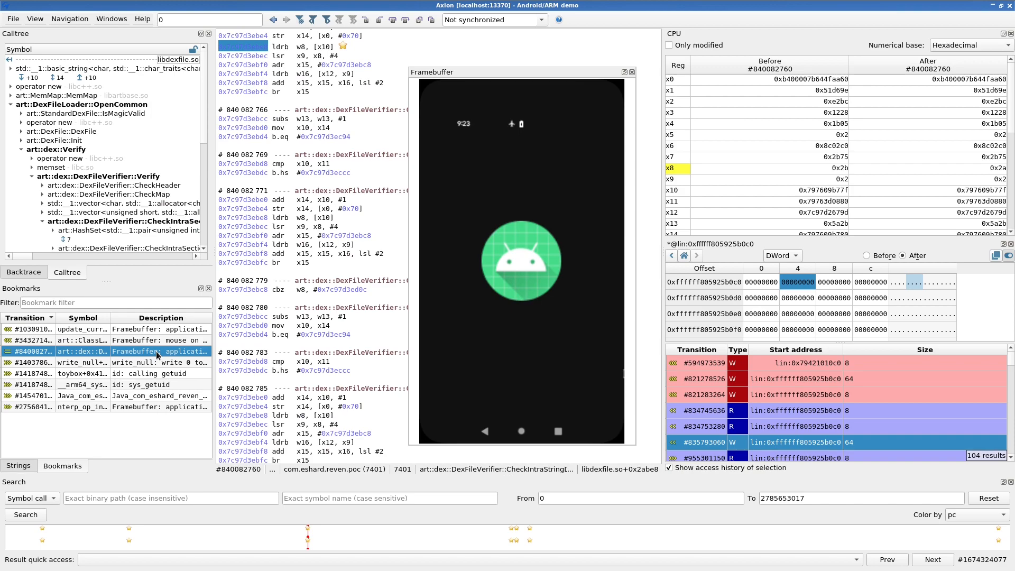
click(158, 409)
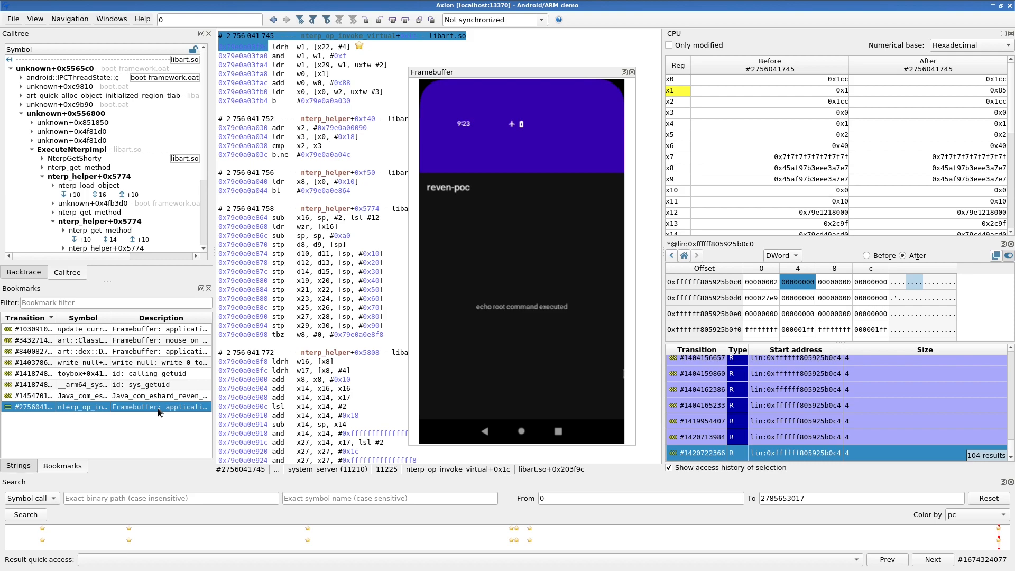
click(624, 72)
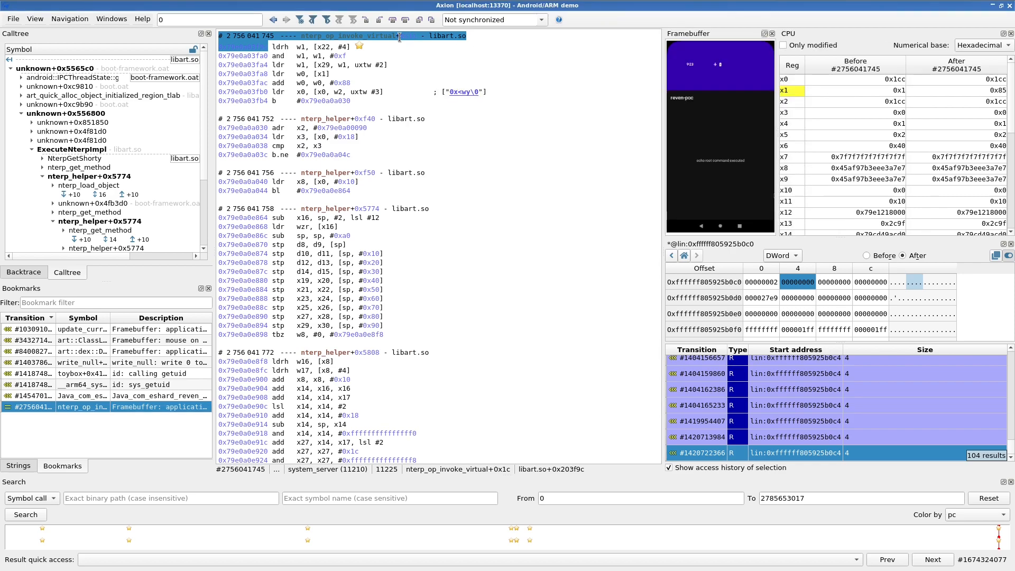
Step: Look through the processes listed in the trace filter configuration and leave it without applying changes
click(301, 21)
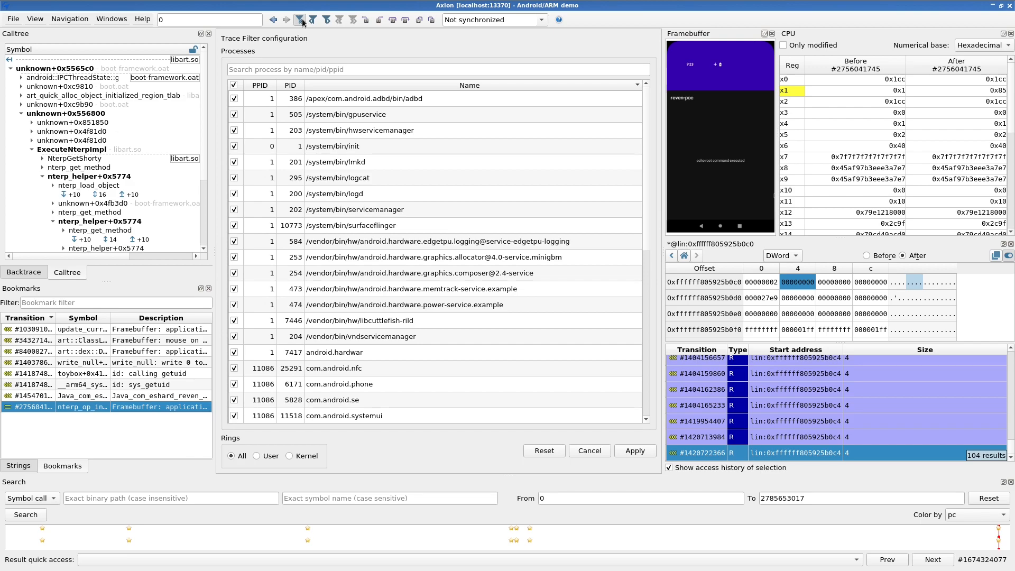
drag(647, 131, 652, 303)
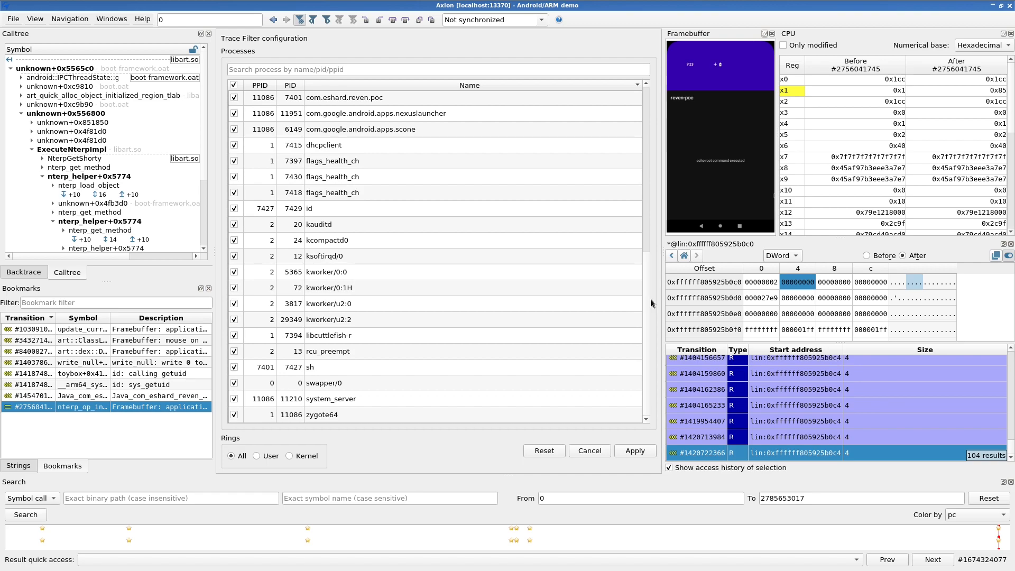
click(590, 450)
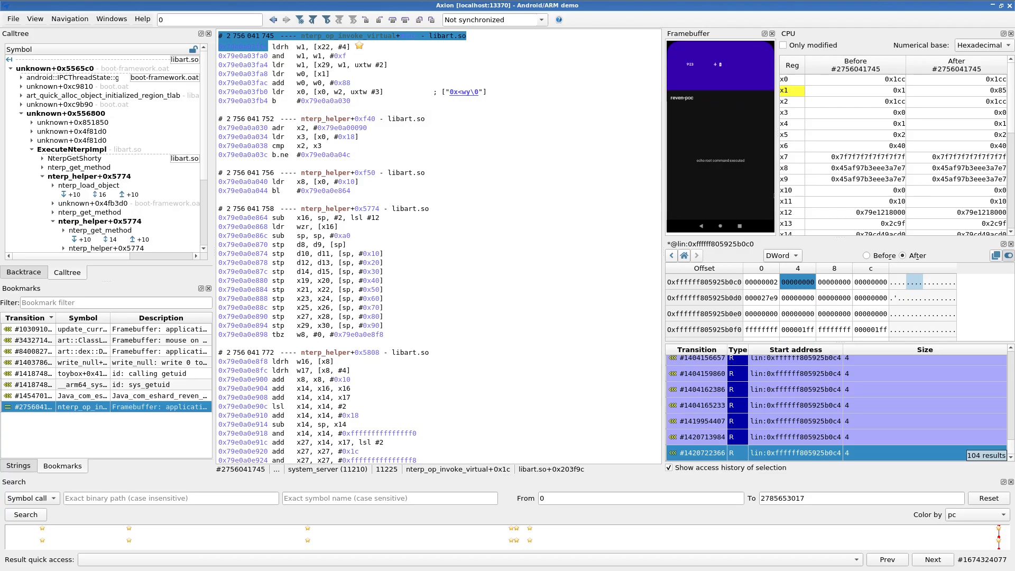
Step: Go to the bookmarked Native_sort call in base.apk and expand its two collapsed calls in the call tree
click(185, 397)
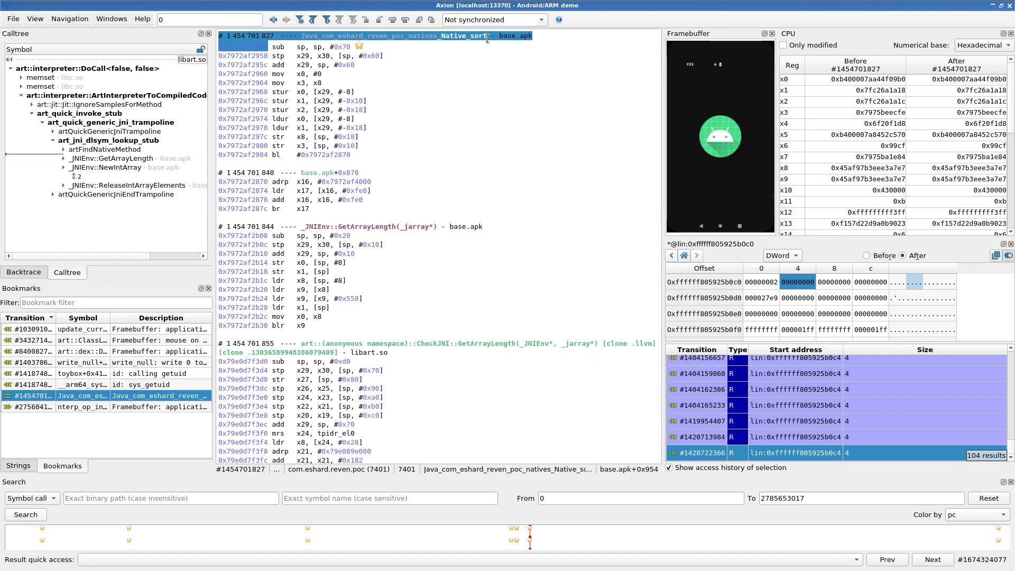
click(79, 177)
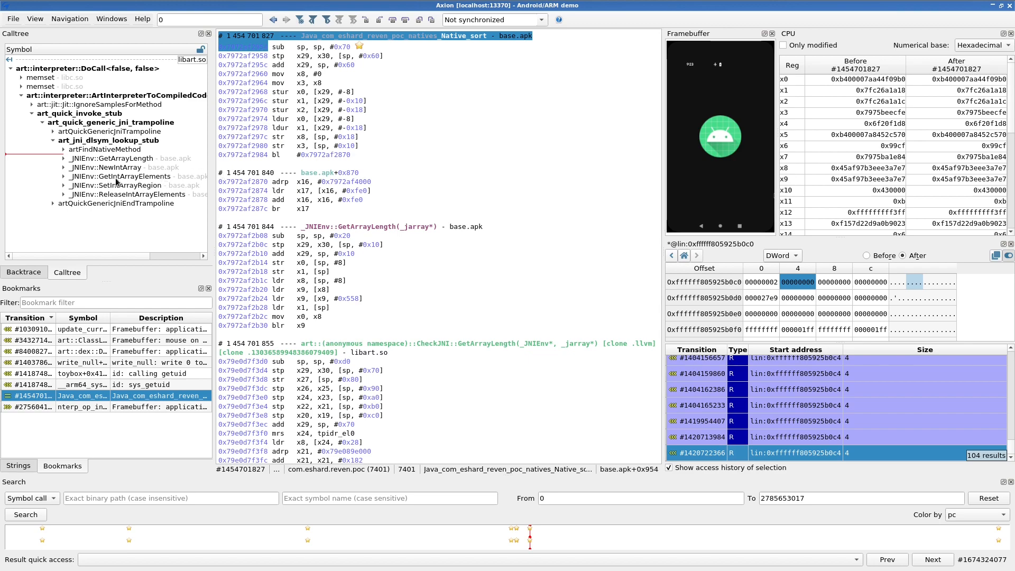
mouse_move(120, 180)
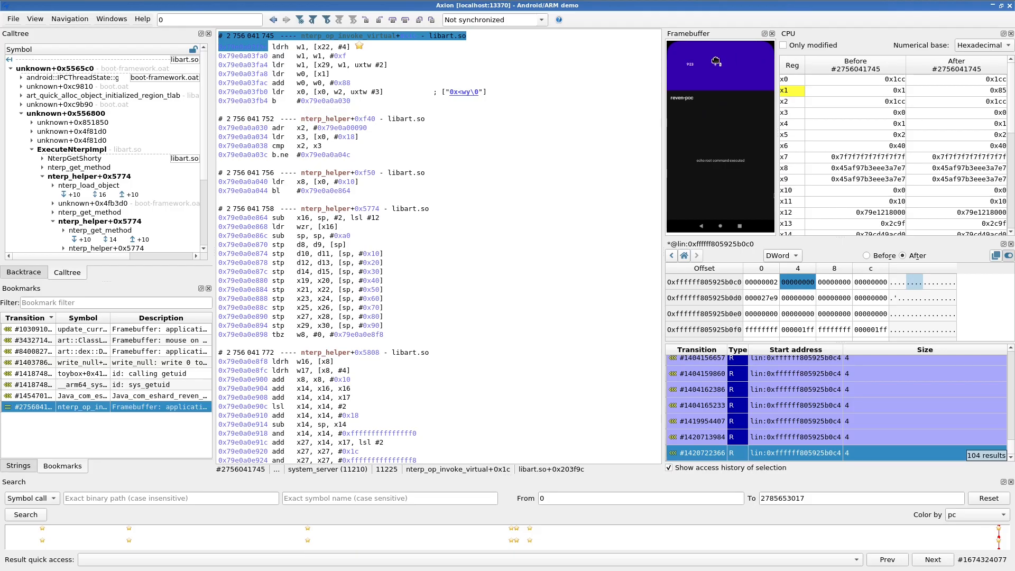
Step: Recheck the filterable process list, and highlight the com.eshard.reven.poc, sh and id entries in the Jupyter notebook's process startup output
click(301, 20)
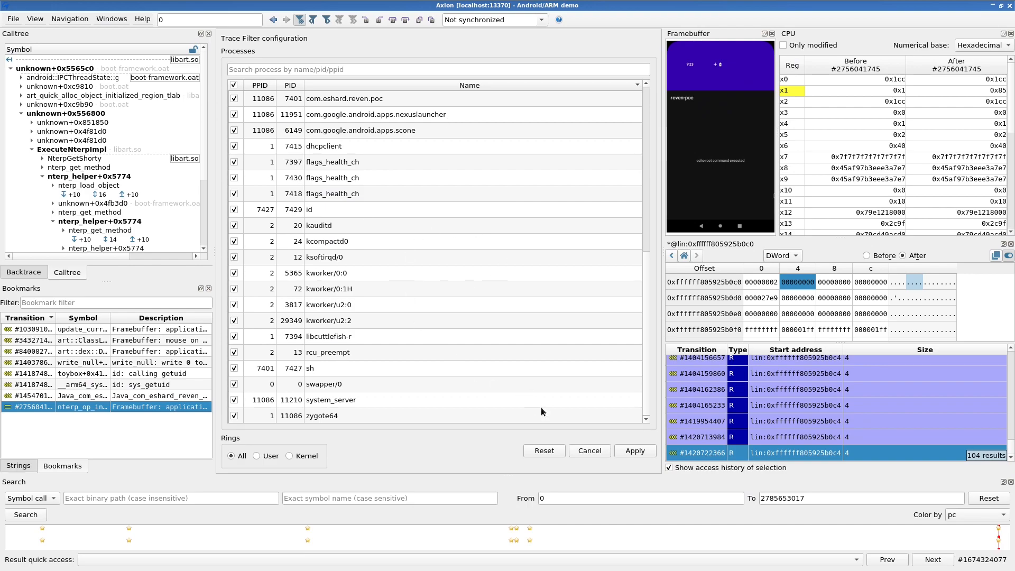
click(592, 451)
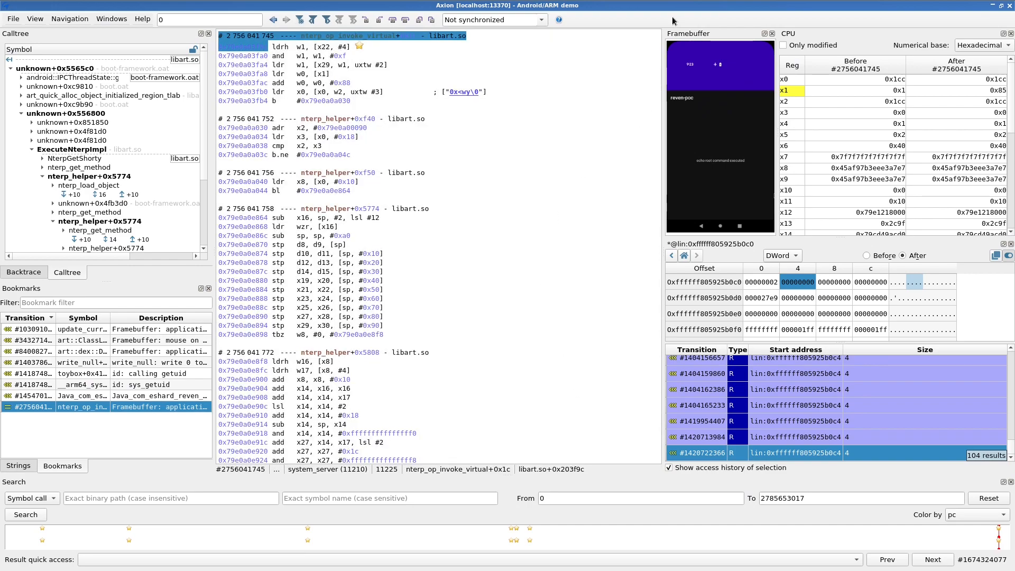
key(alt+Tab)
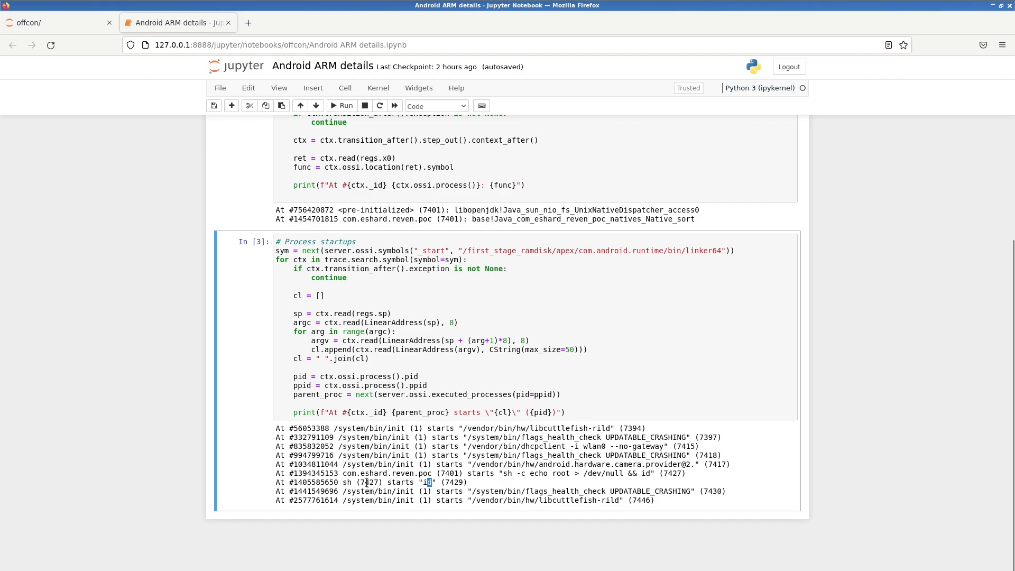
drag(341, 473, 431, 472)
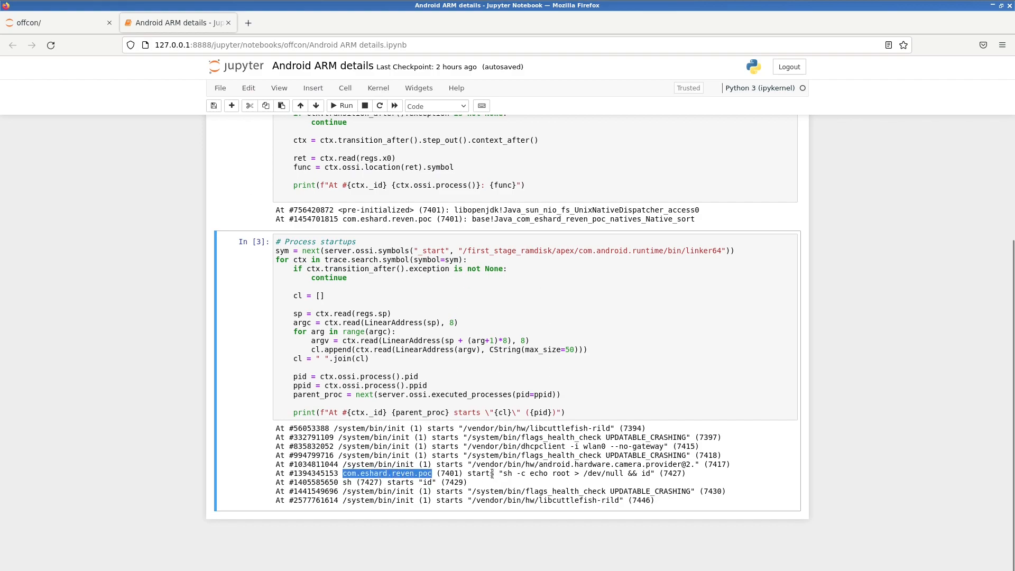
drag(517, 472, 539, 473)
drag(644, 472, 651, 473)
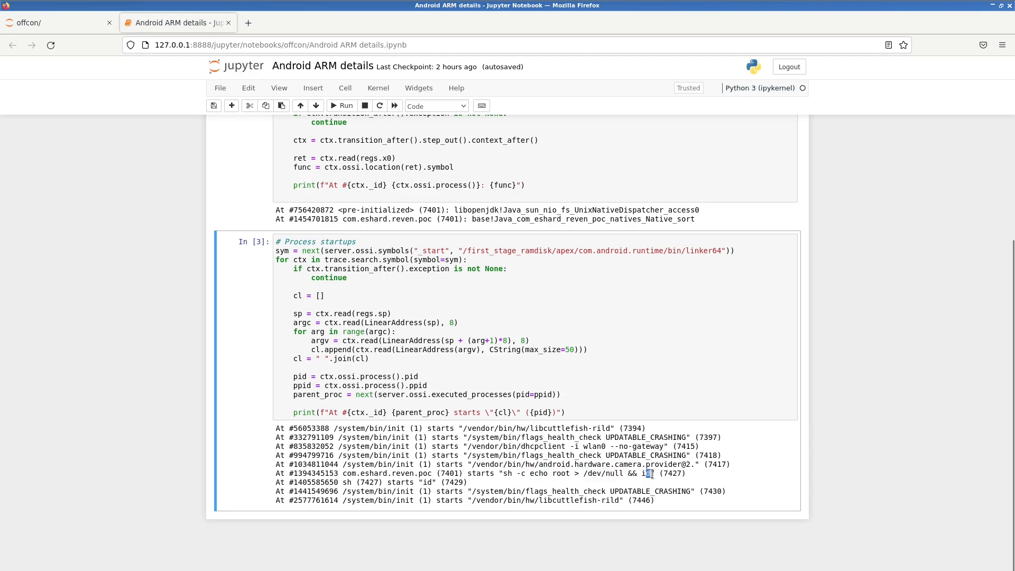
click(349, 482)
drag(423, 483, 436, 482)
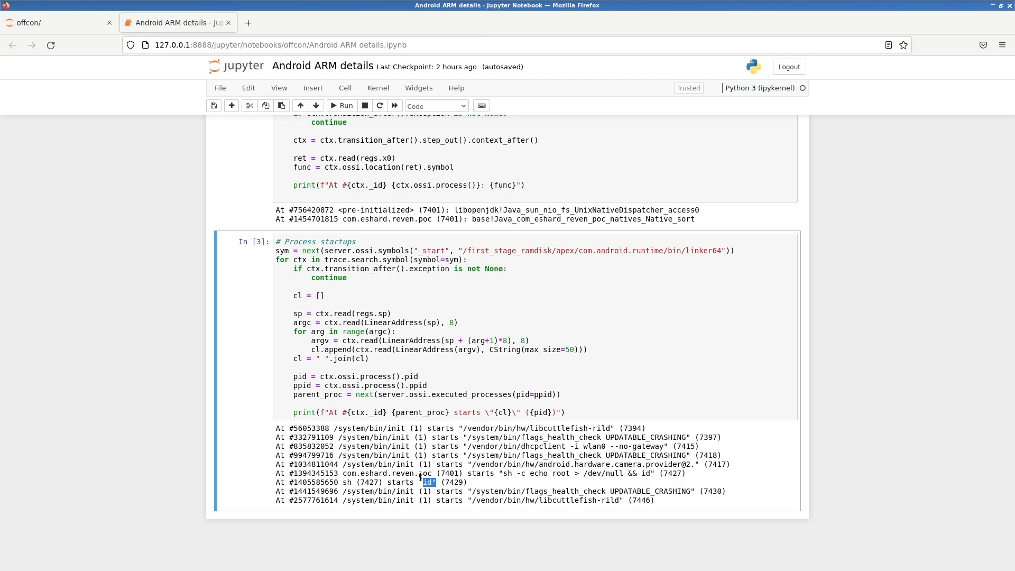
Step: Switch back to Axion, go to the "id: calling getuid" bookmark, reveal its 16 collapsed sibling calls and inspect the first printf call
key(ctrl+F3)
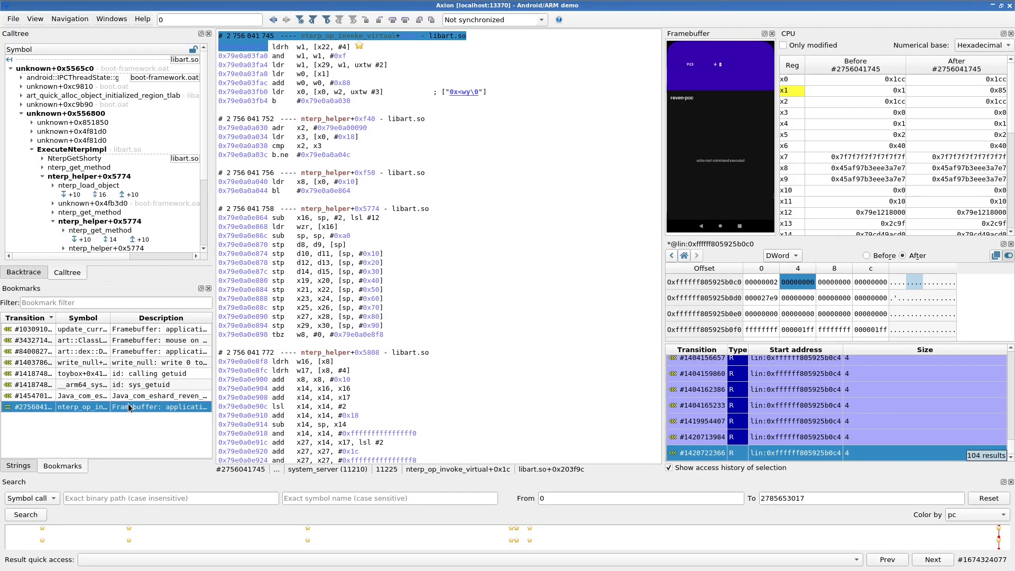
click(153, 376)
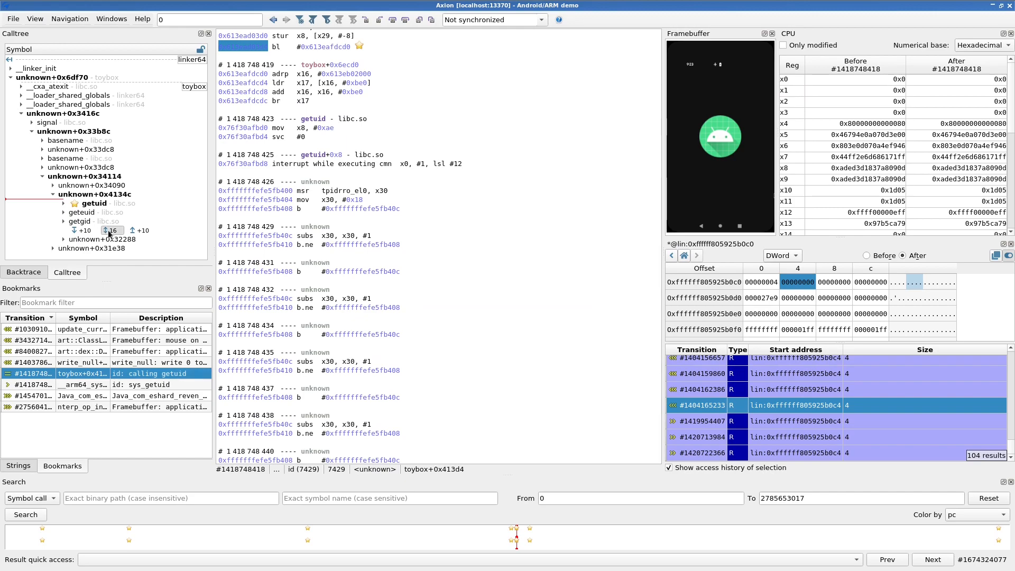
scroll(126, 190, down, 3)
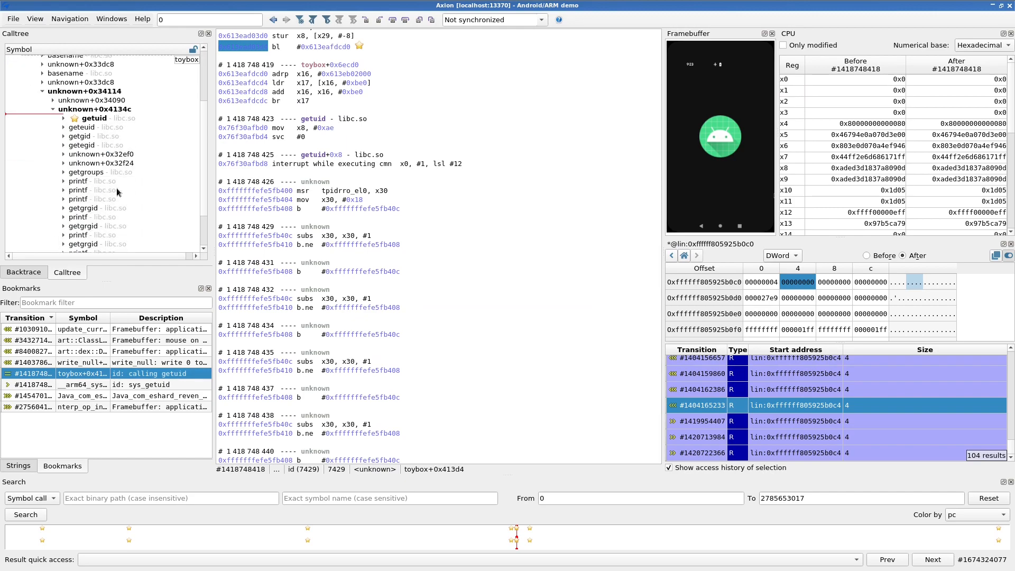
click(81, 181)
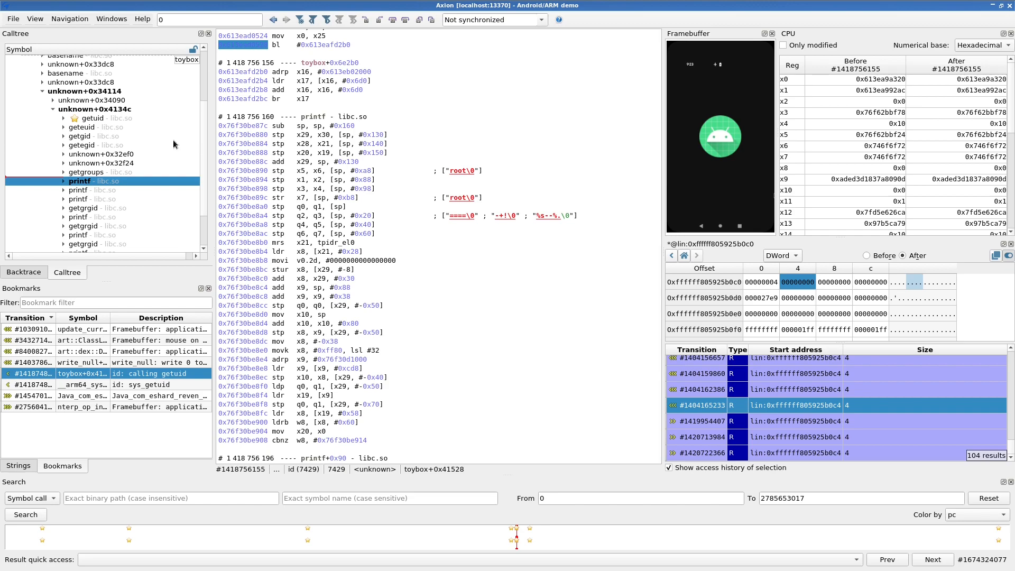
mouse_move(174, 143)
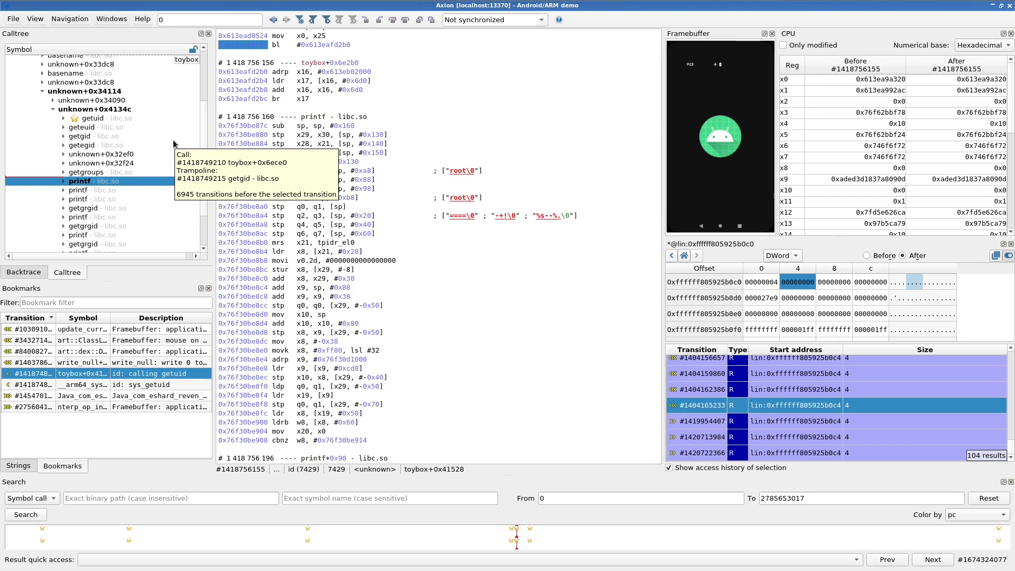
Step: Follow the getuid call into the kernel, expanding the call tree below el0_sync_handler to reach __arm64_sys_getuid
click(98, 118)
scroll(407, 203, down, 20)
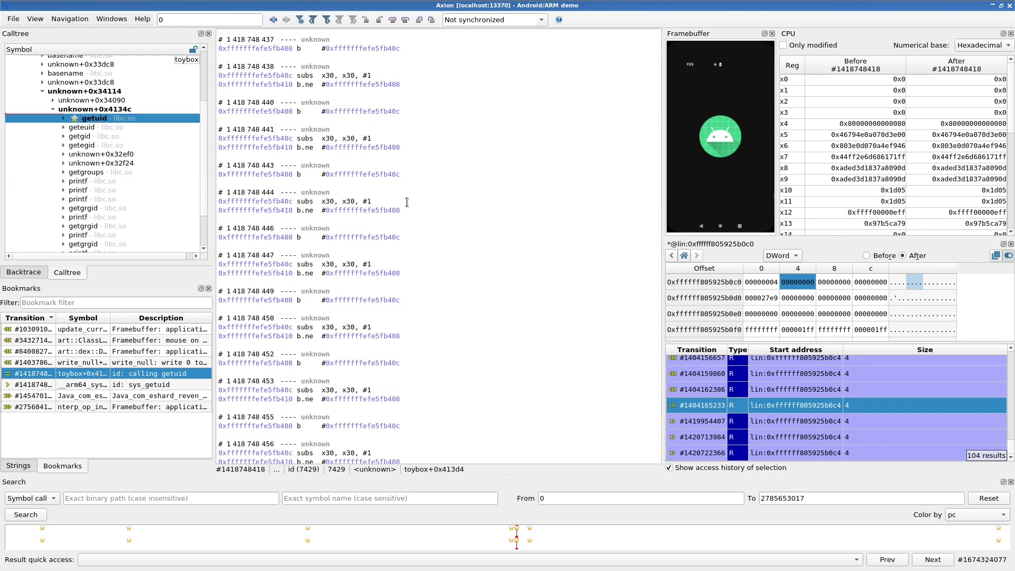
scroll(369, 239, down, 15)
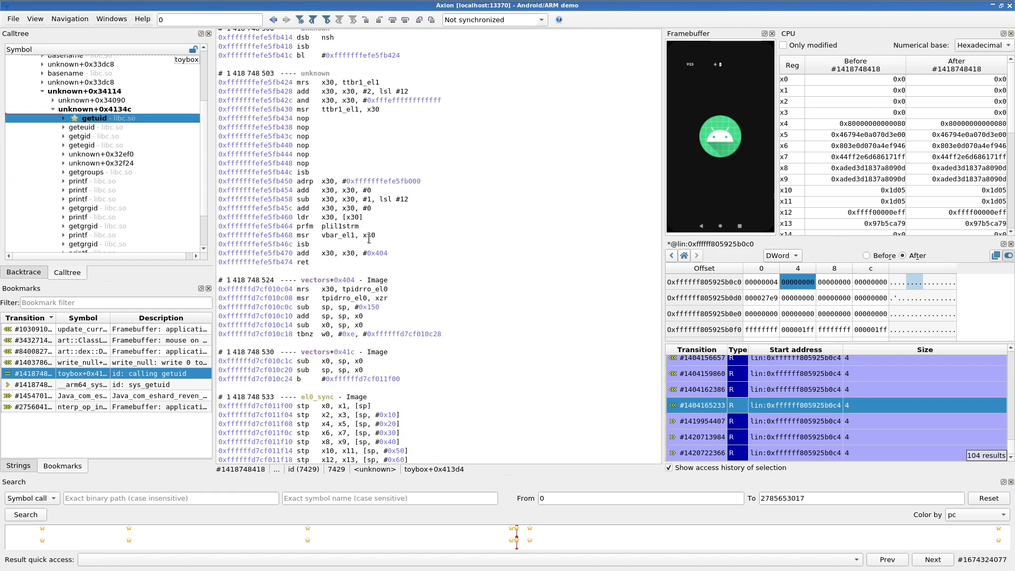
click(255, 235)
click(21, 69)
click(32, 77)
click(42, 86)
click(99, 101)
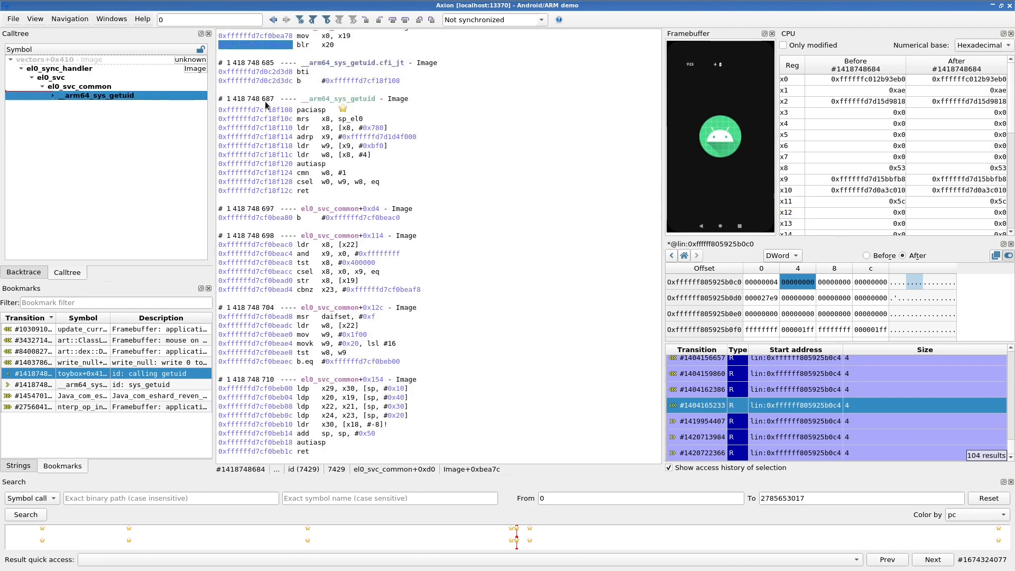
Step: Show the memory read by ldr w8, [x8, #4] in __arm64_sys_getuid as DWord values
click(355, 156)
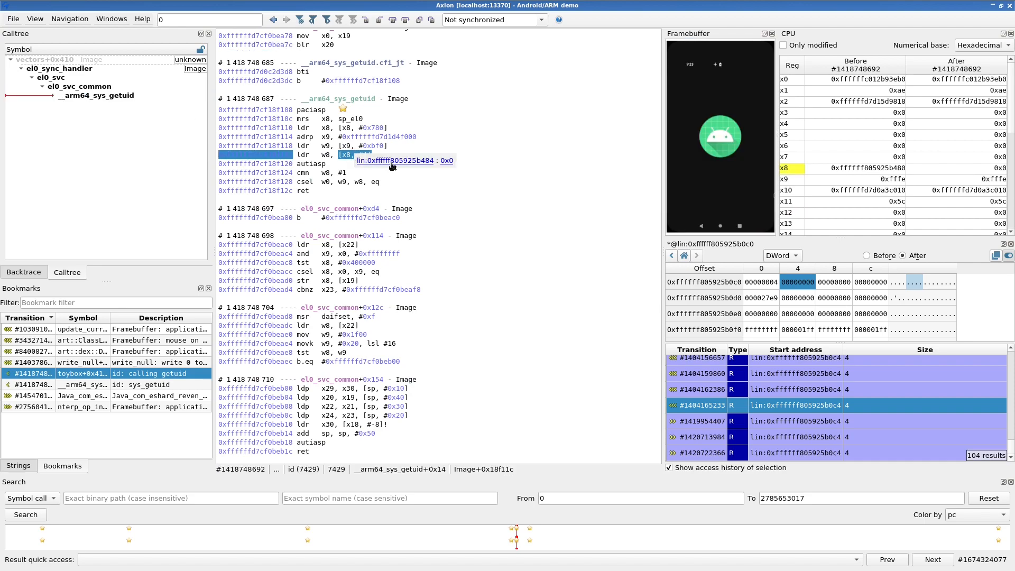
click(389, 161)
click(790, 256)
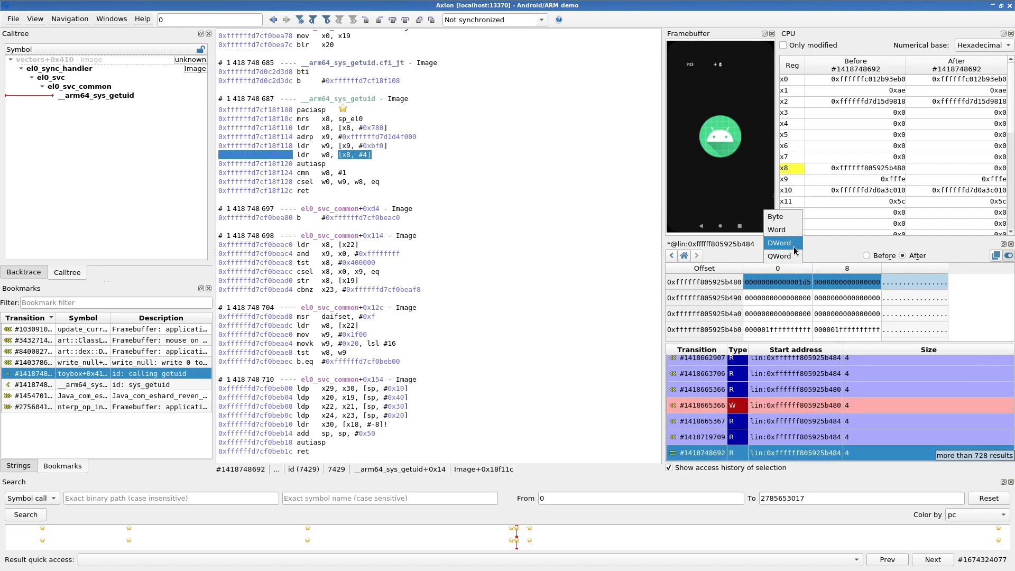
click(782, 242)
scroll(775, 418, up, 5)
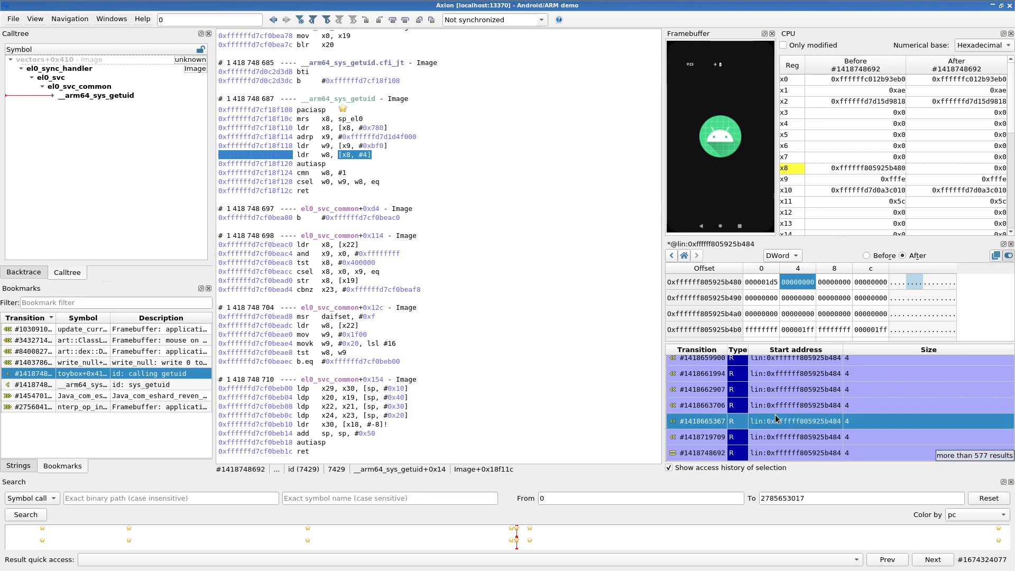
scroll(770, 370, up, 1)
click(770, 363)
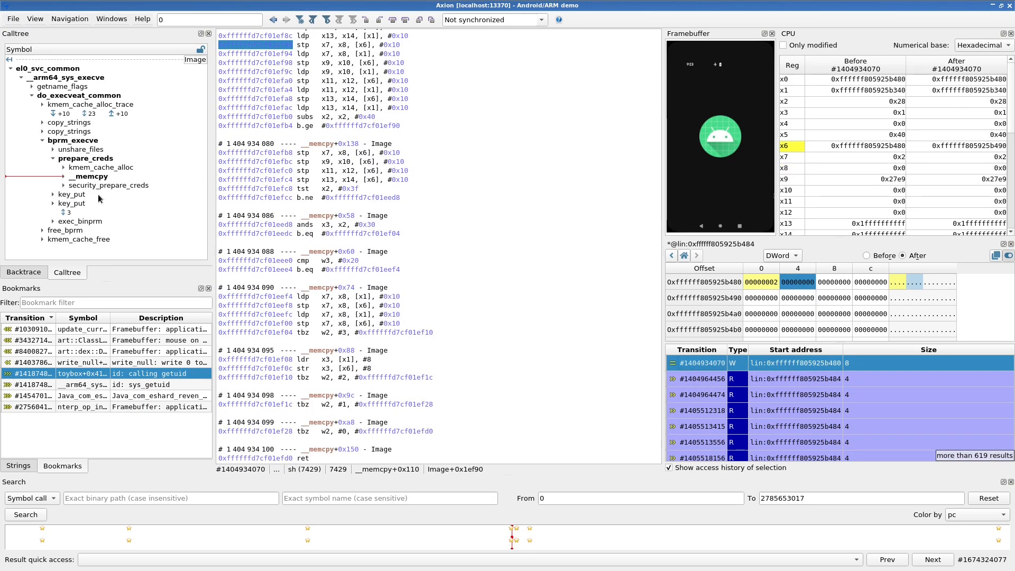
scroll(341, 159, up, 2)
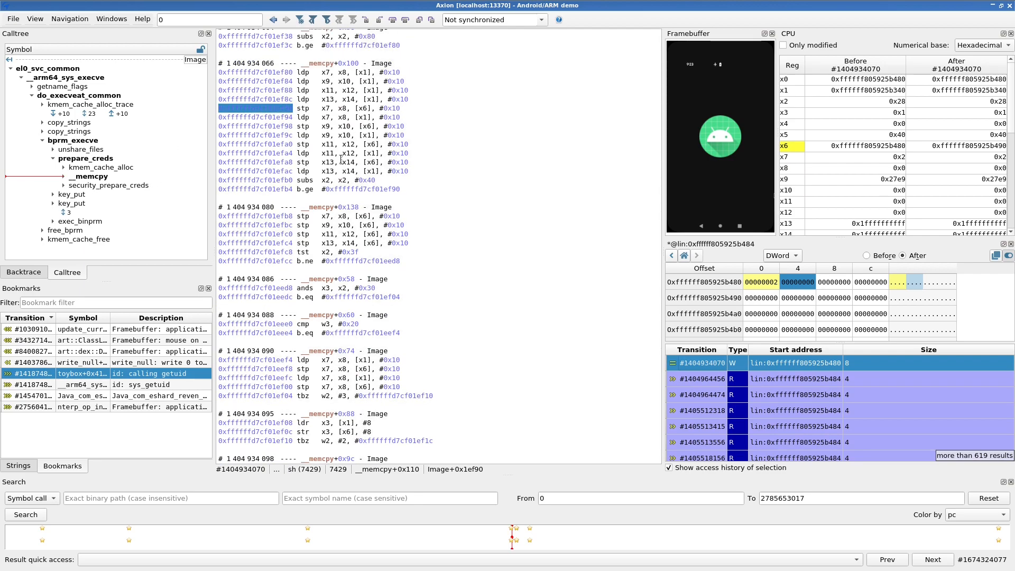
click(361, 72)
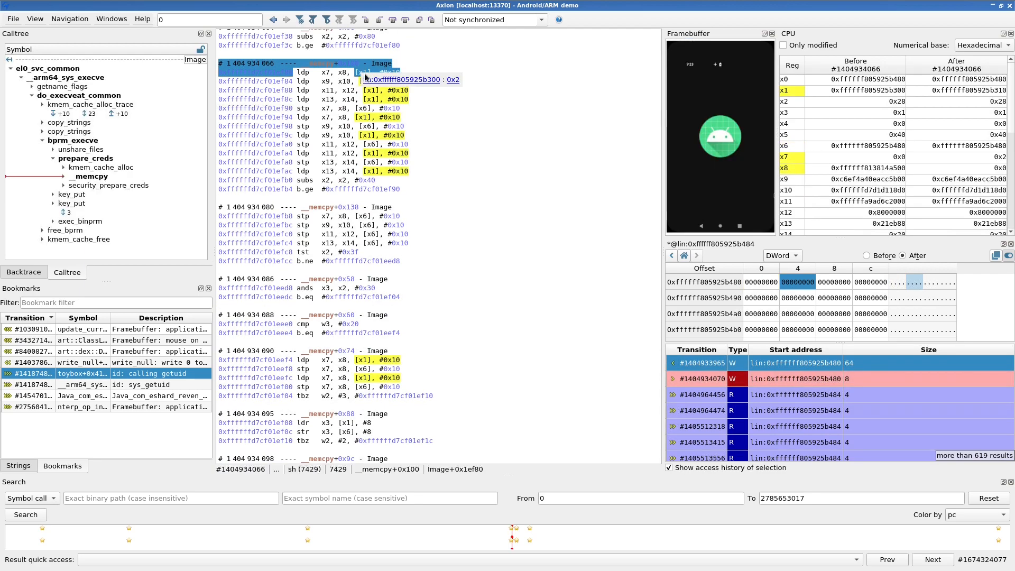
click(795, 256)
click(783, 243)
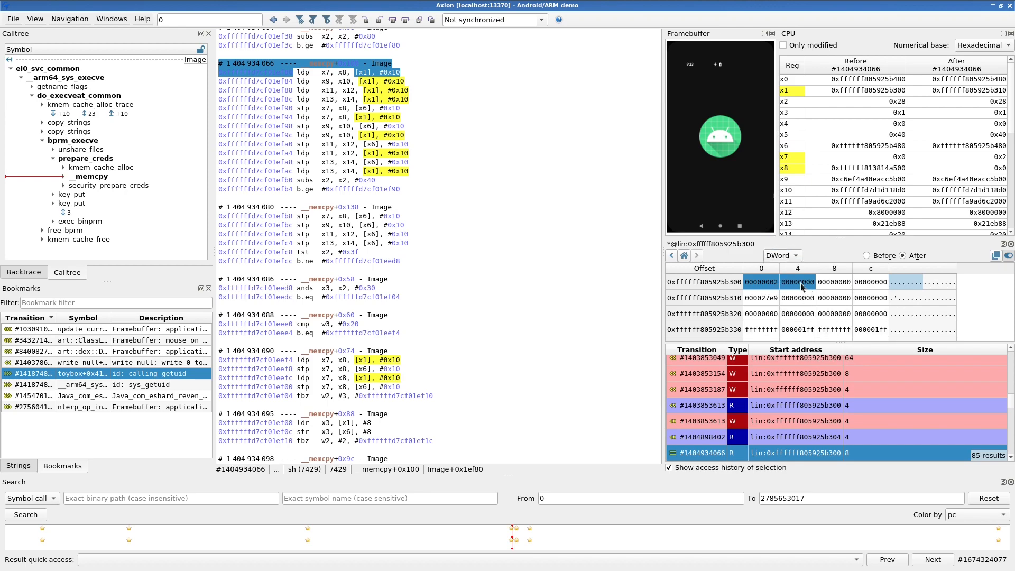
click(798, 282)
click(786, 424)
double_click(786, 428)
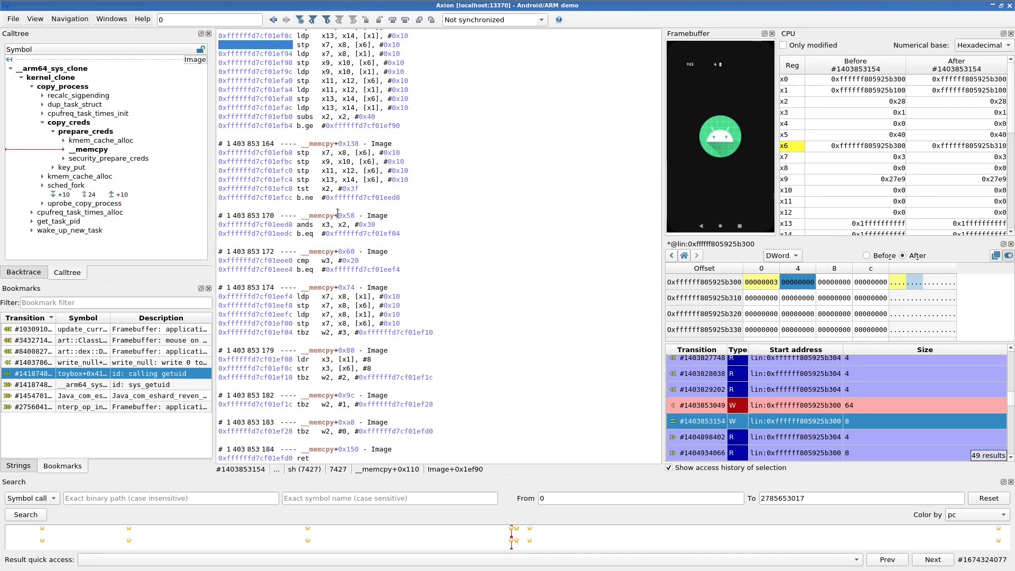
click(362, 71)
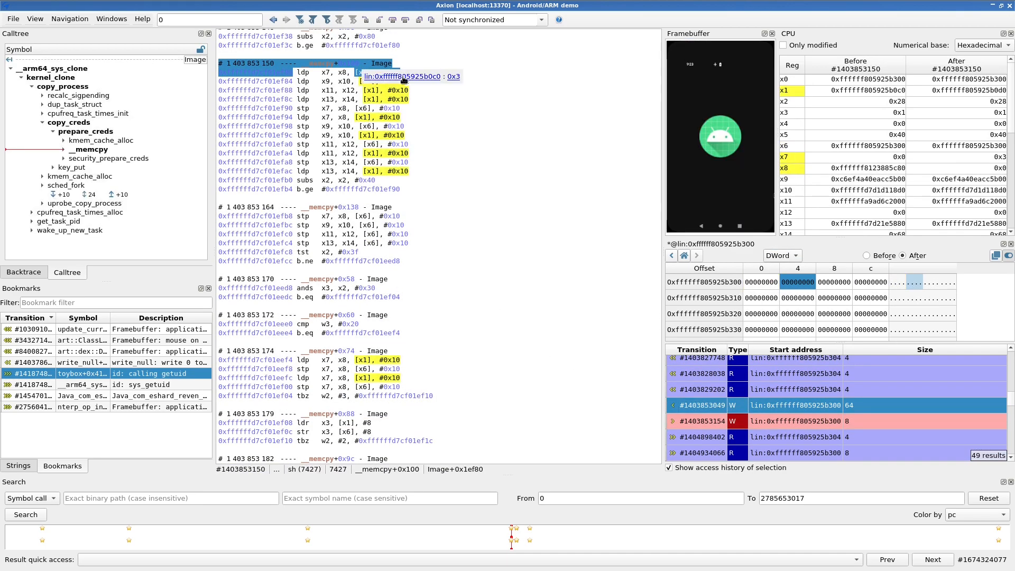
click(793, 255)
click(782, 243)
click(798, 282)
scroll(783, 429, up, 3)
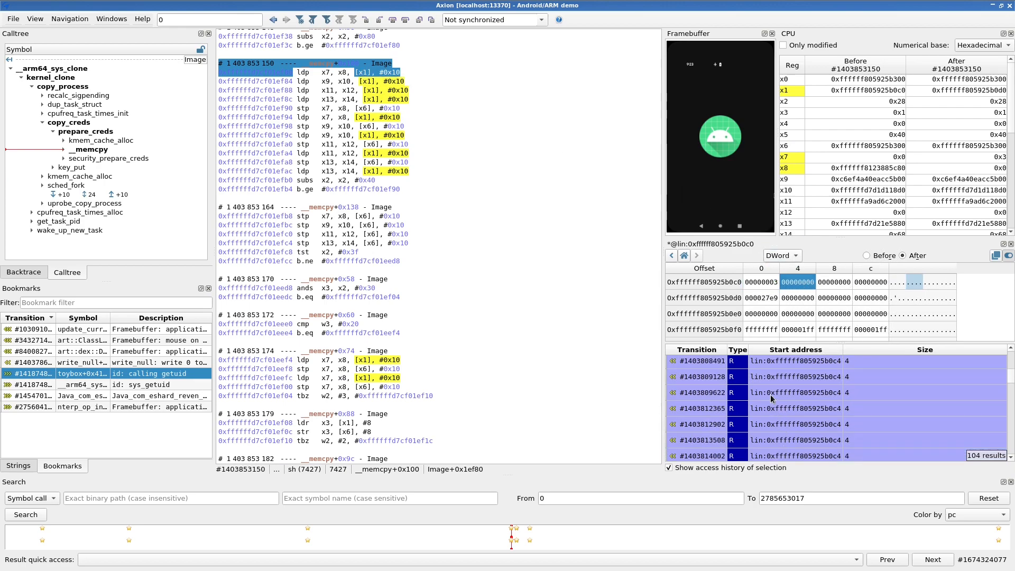
click(770, 389)
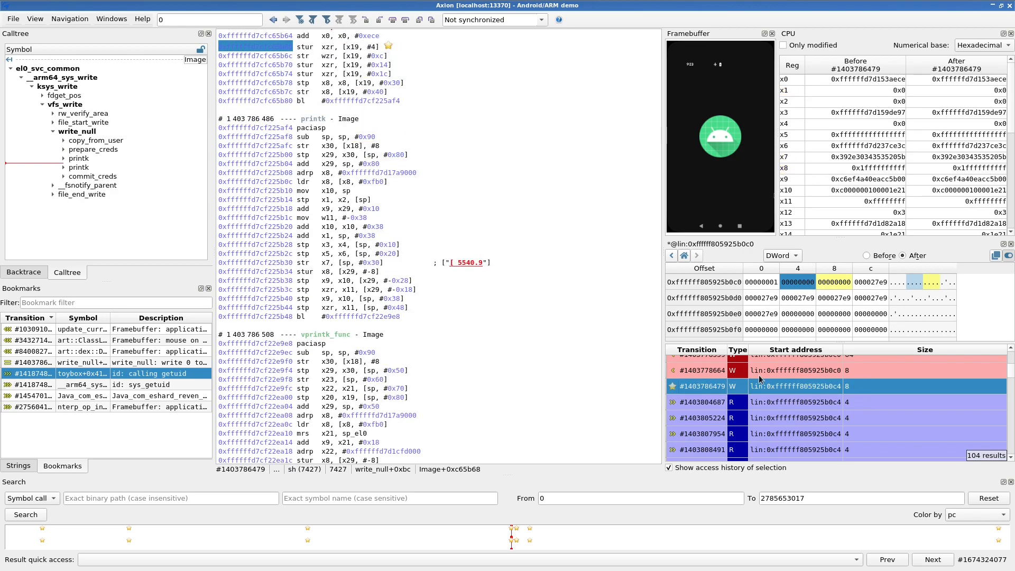
scroll(412, 194, up, 5)
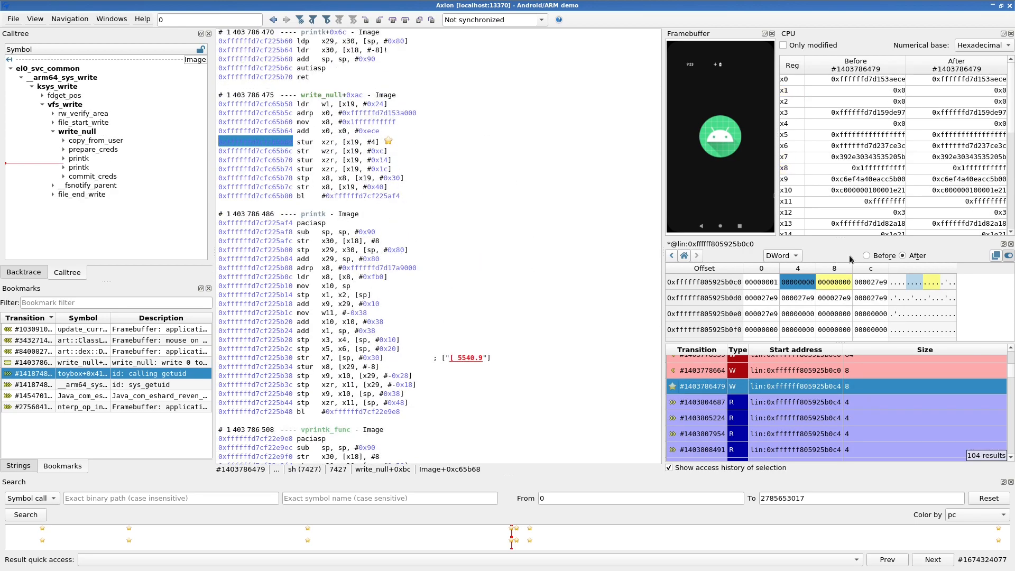
click(871, 257)
click(915, 256)
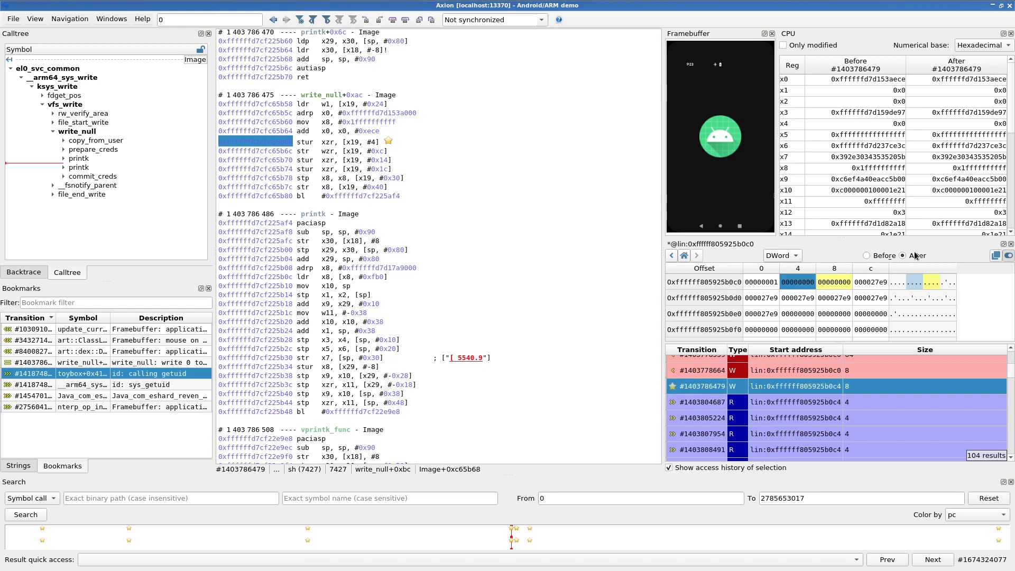